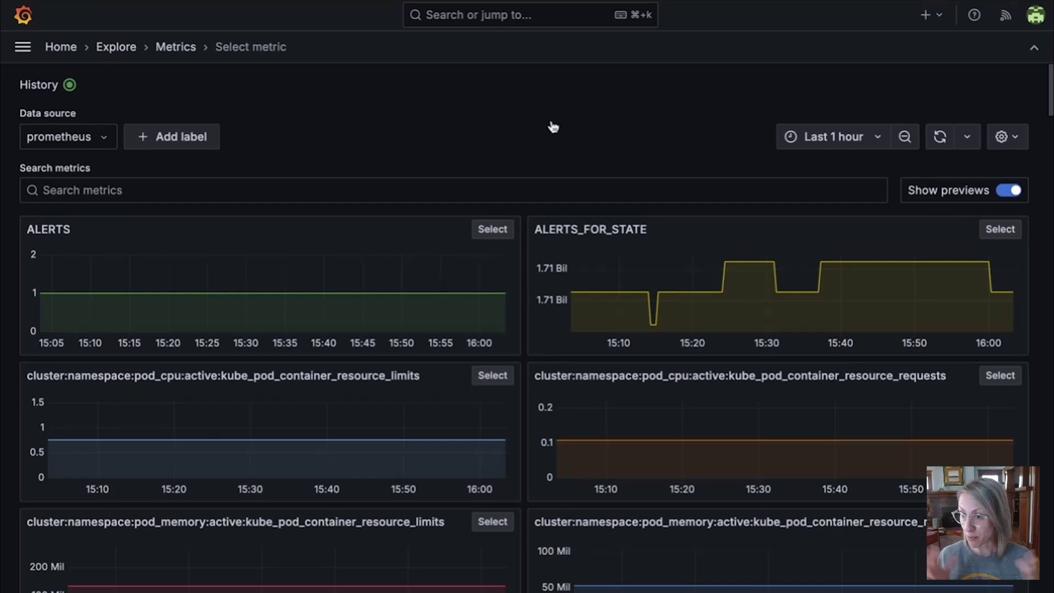
Browse the site navigation, then clear the 'cpu' search from the metric list
left_click(23, 47)
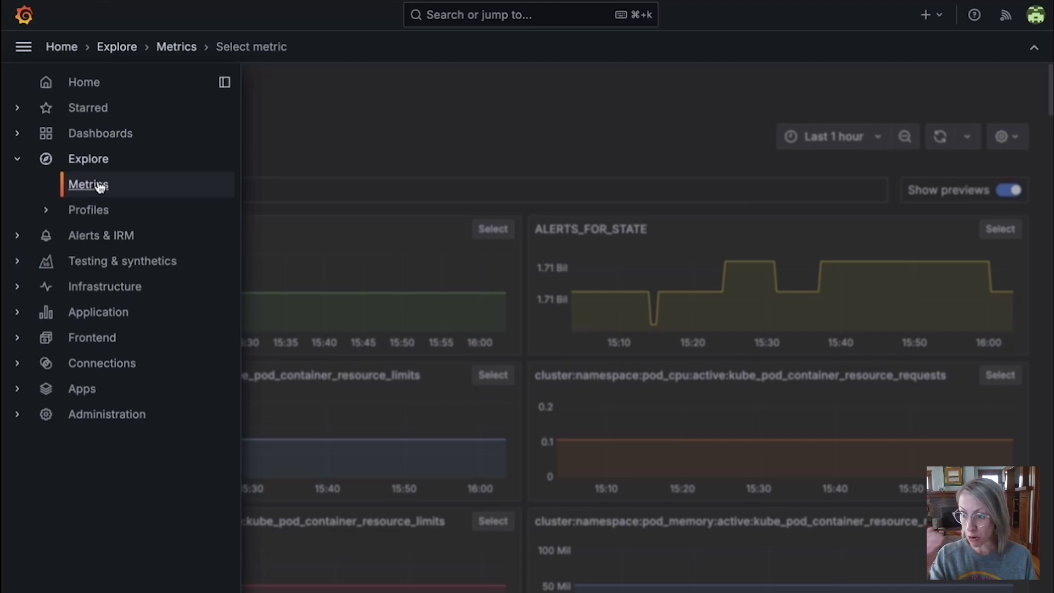
left_click(622, 165)
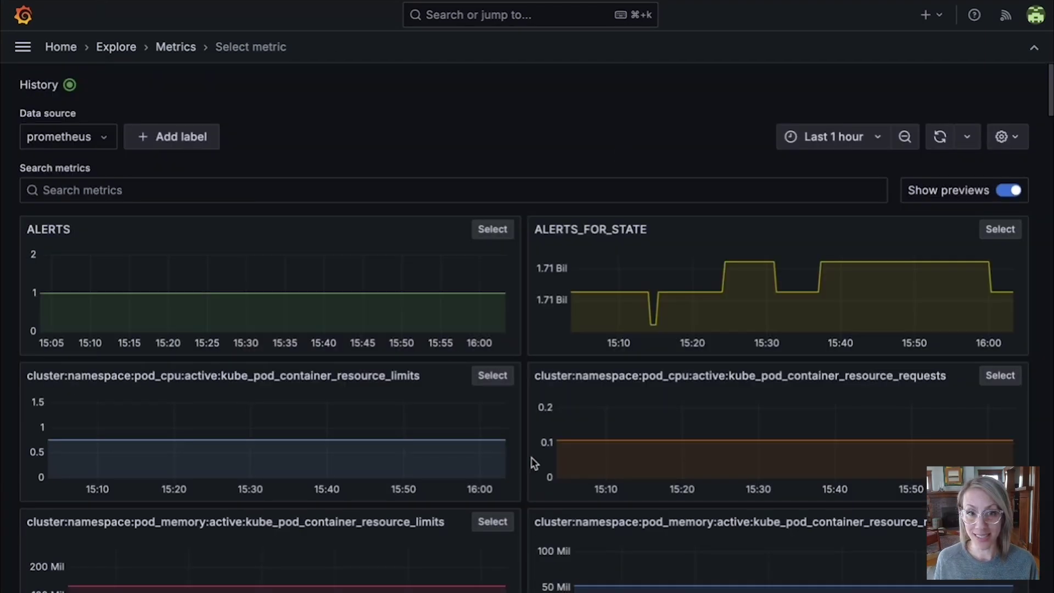
scroll(536, 466, "down", 1)
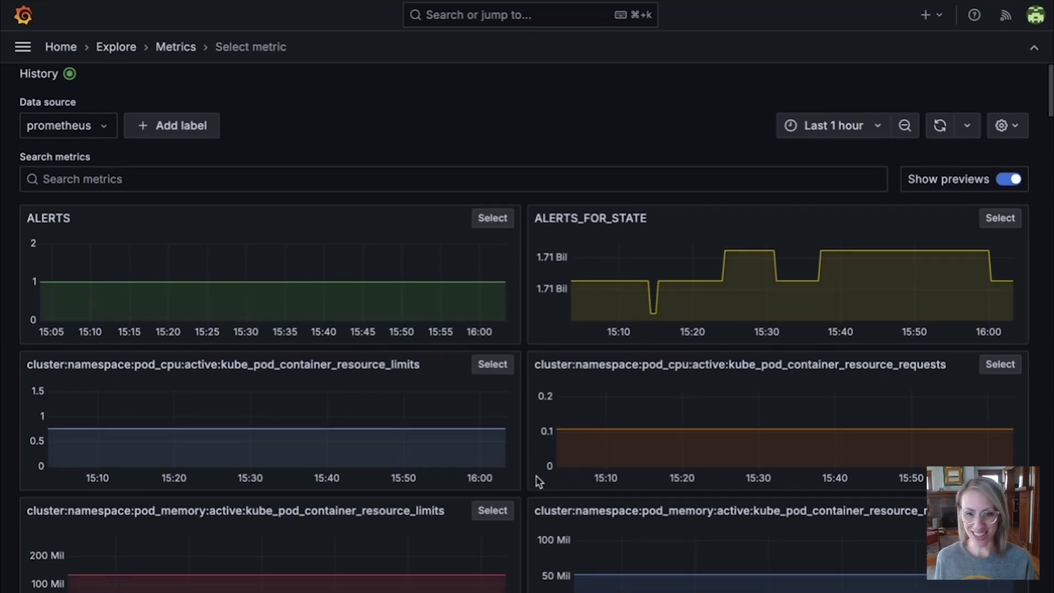
scroll(536, 476, "down", 3)
scroll(537, 475, "down", 3)
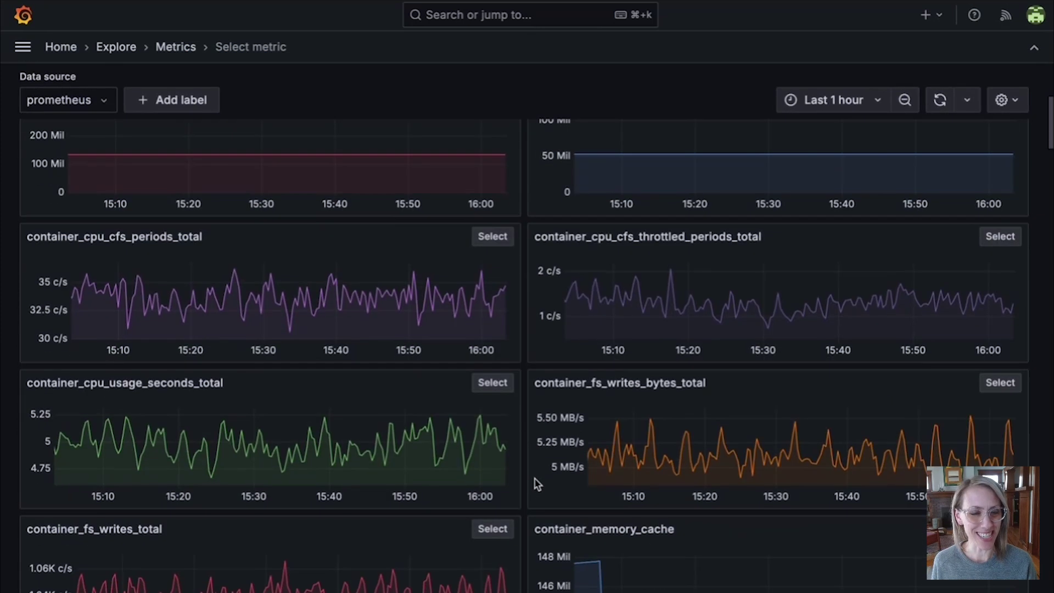
scroll(535, 477, "down", 3)
scroll(531, 486, "down", 3)
scroll(531, 486, "down", 3)
scroll(531, 486, "down", 3)
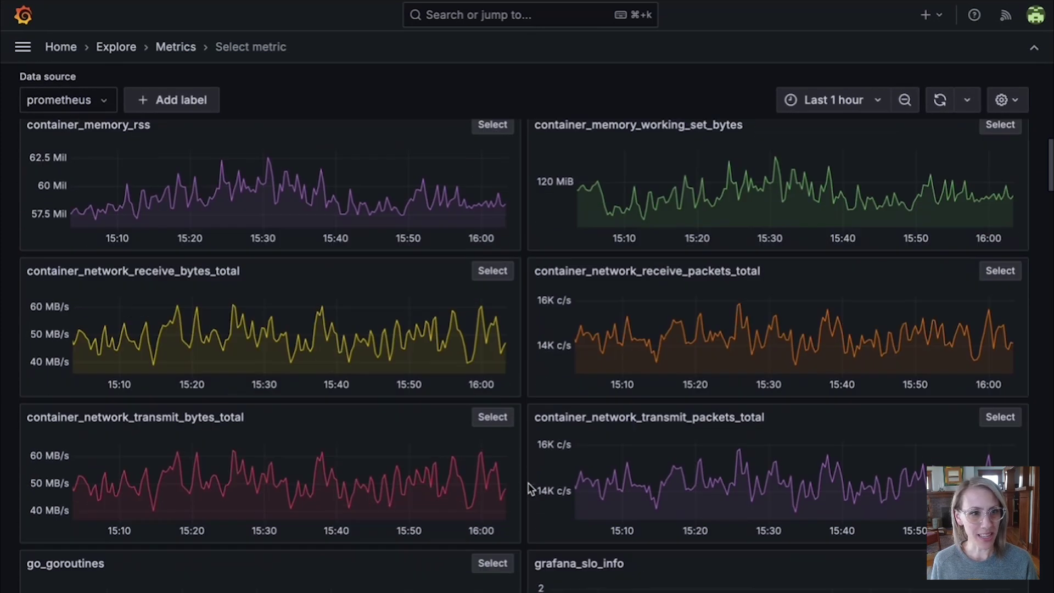
scroll(531, 486, "down", 3)
scroll(530, 488, "down", 2)
scroll(529, 488, "up", 8)
scroll(529, 488, "up", 10)
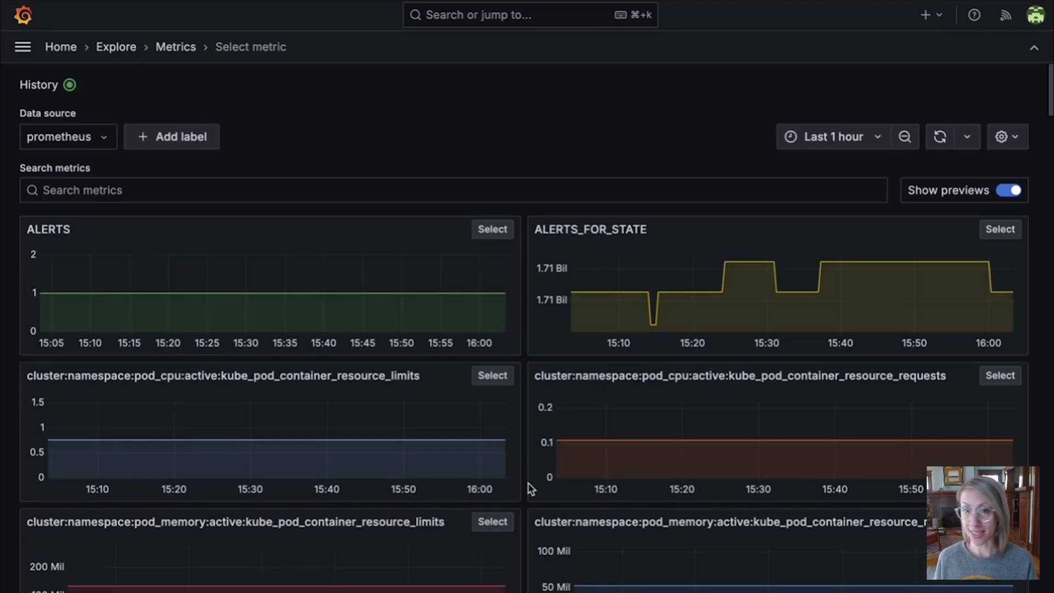
scroll(530, 488, "down", 8)
scroll(529, 488, "down", 1)
scroll(530, 488, "up", 10)
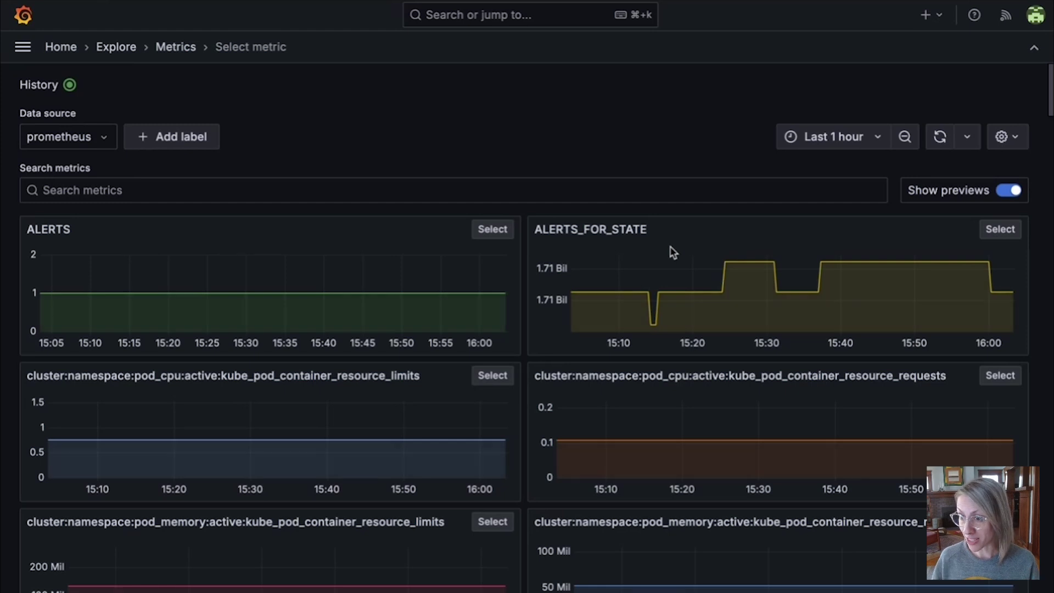
left_click(516, 191)
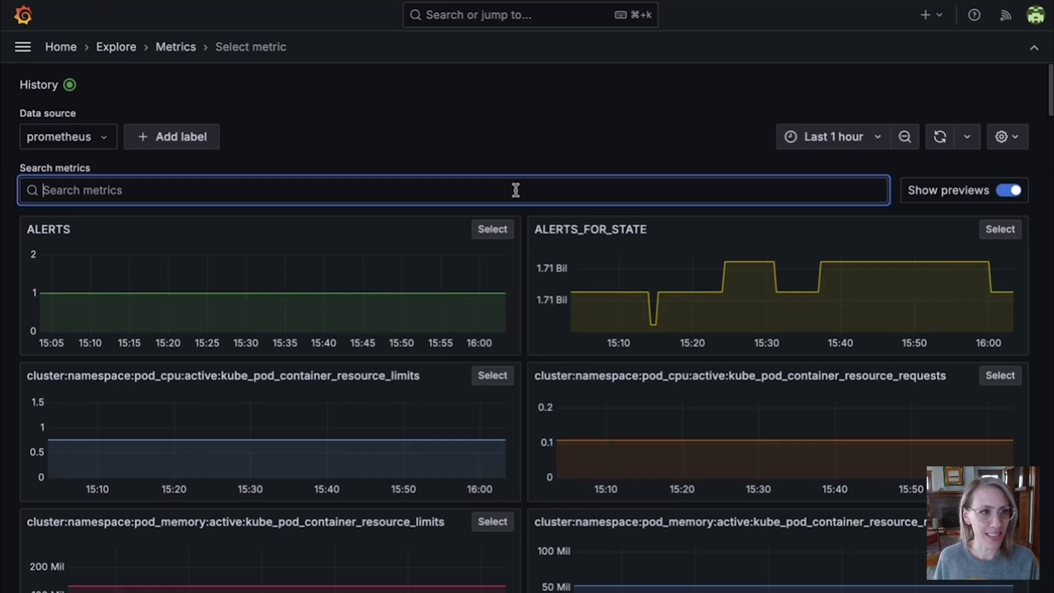
type("cpu")
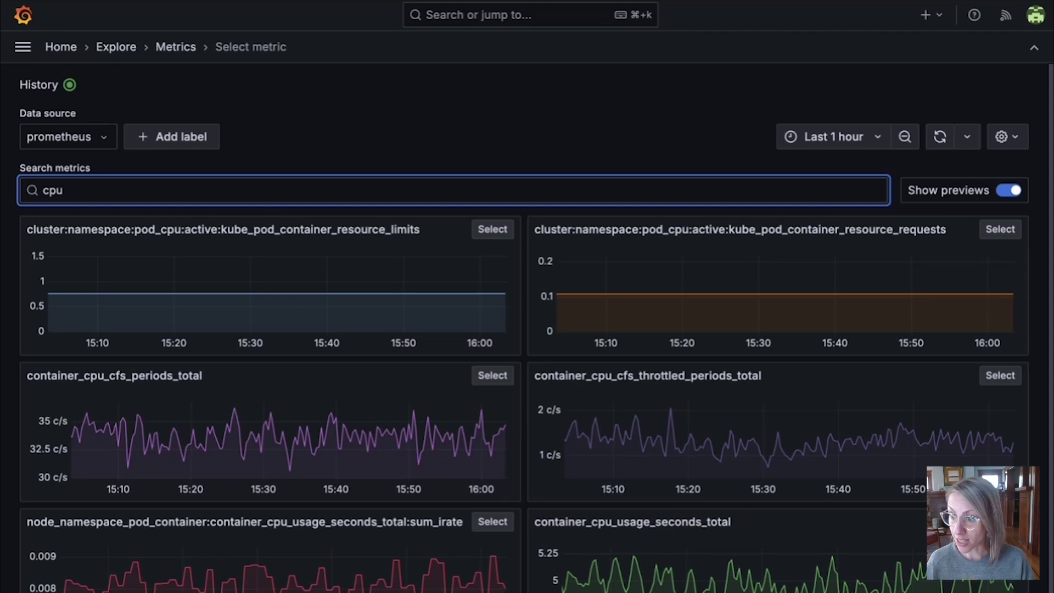
mouse_move(783, 297)
scroll(794, 381, "down", 5)
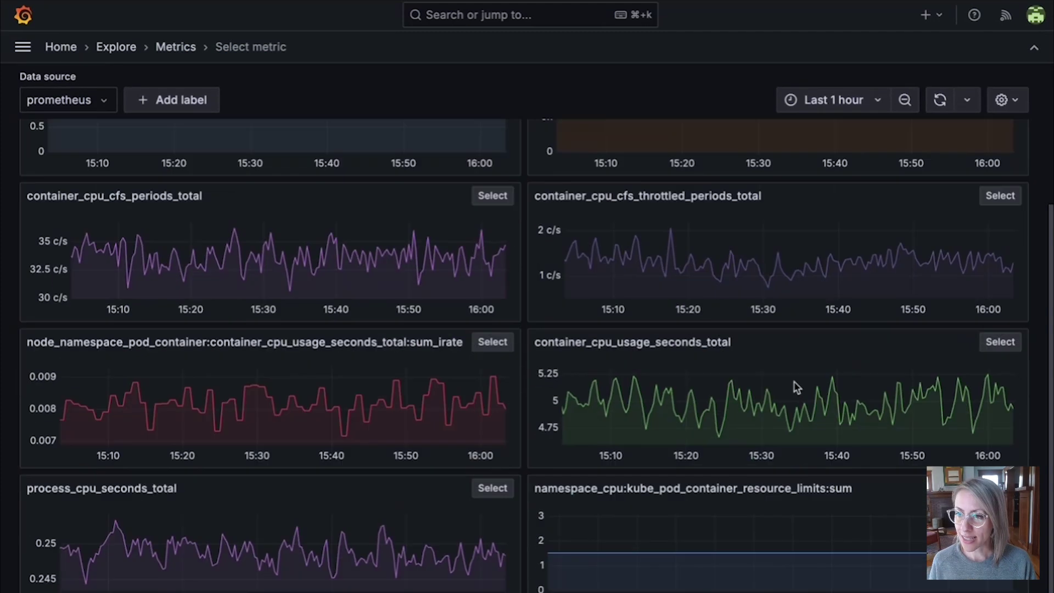
scroll(795, 382, "up", 5)
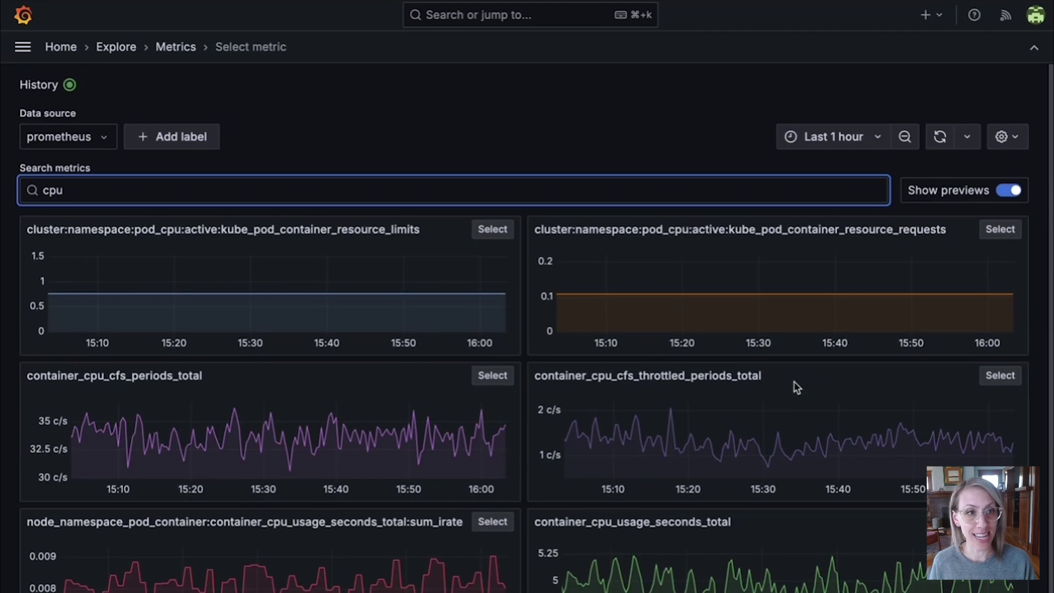
double_click(726, 191)
key("BackSpace")
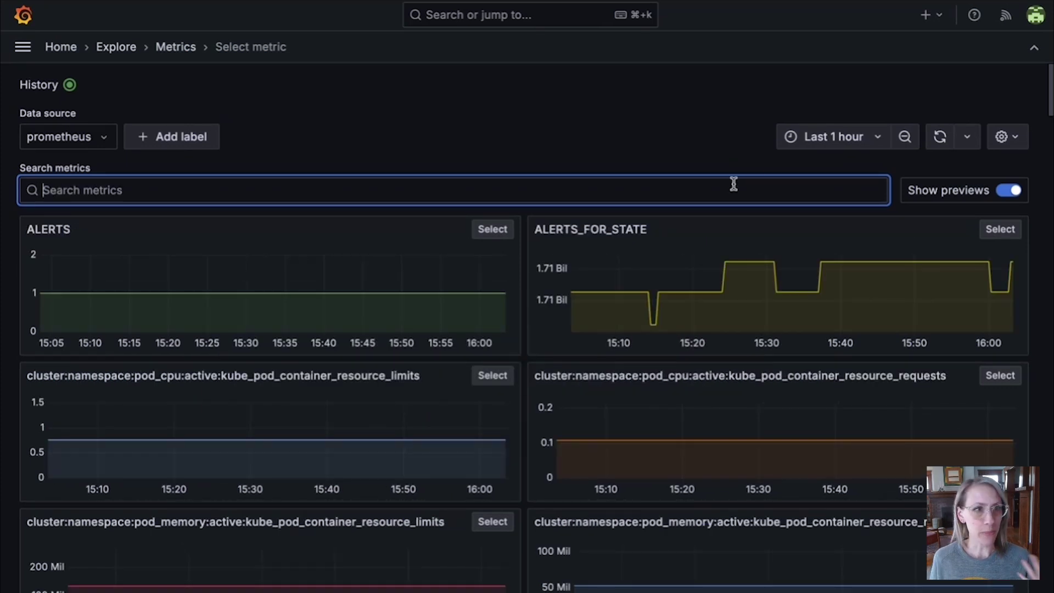
Add a node label filter set to gke-grafana-ops-demo-initial-node-poo-fcfa723a-fopq
left_click(171, 137)
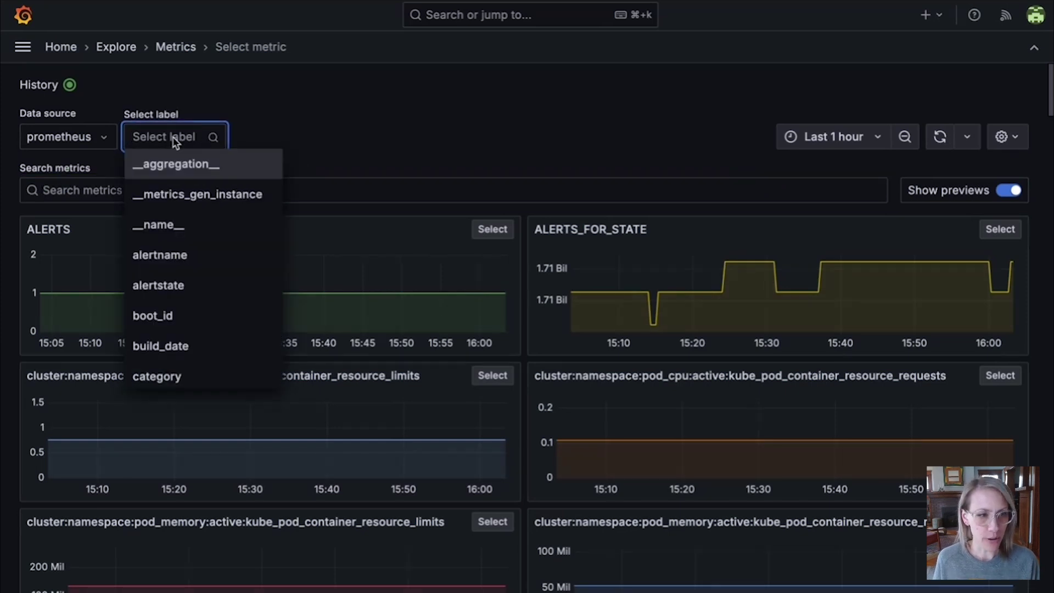
type("node")
key("Return")
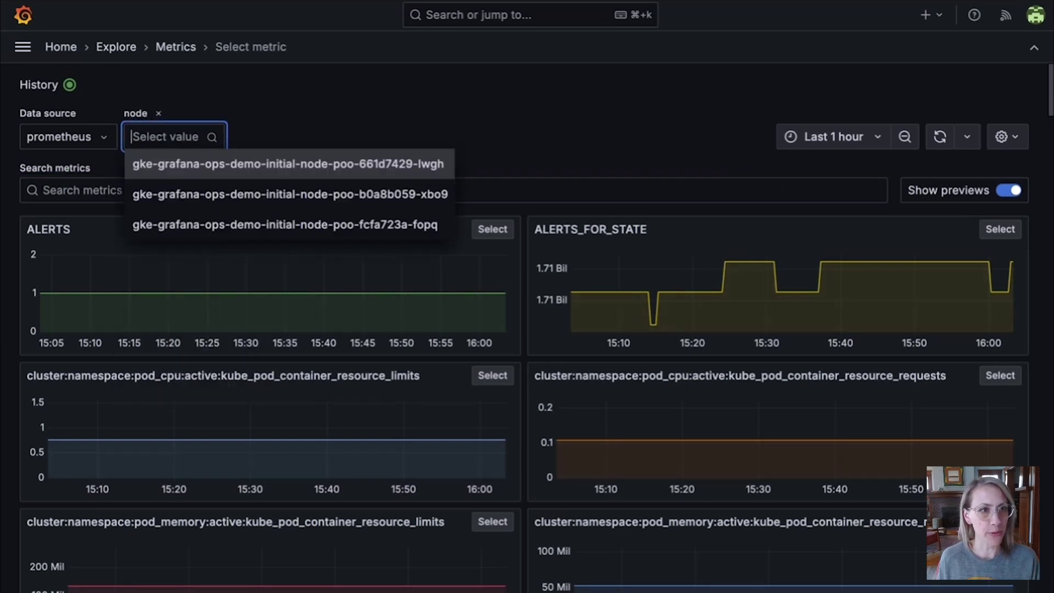
left_click(395, 228)
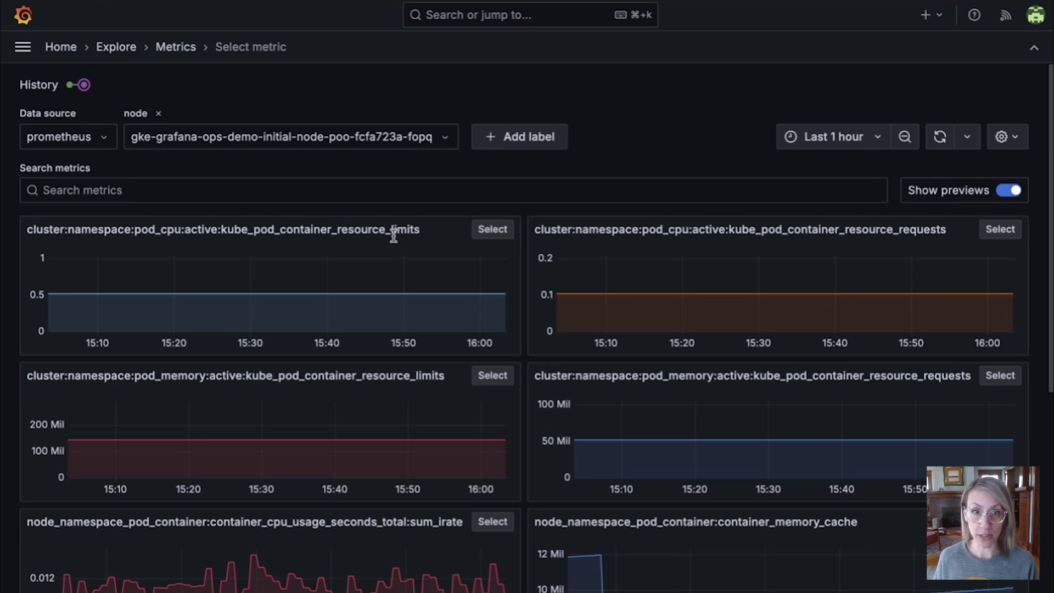
scroll(818, 355, "down", 5)
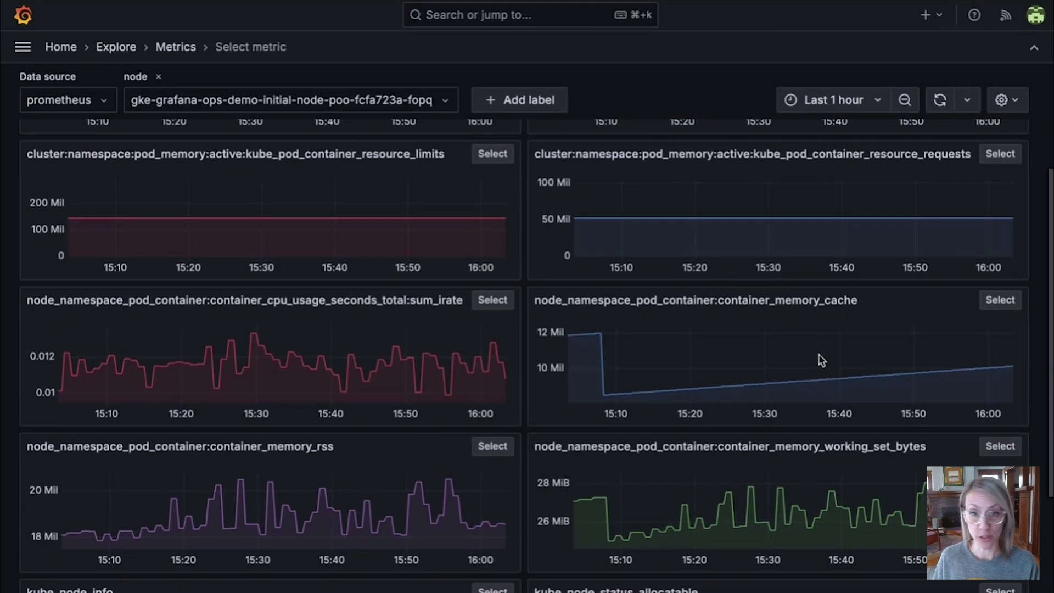
scroll(819, 354, "down", 5)
scroll(819, 354, "up", 10)
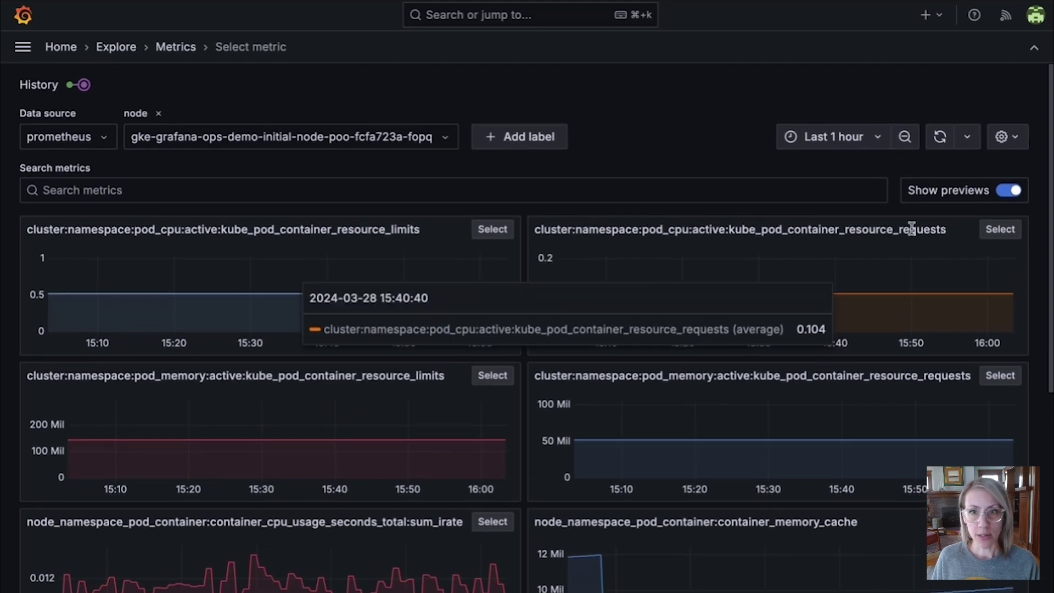
Show the last 3 hours, zoom into the CPU spike and select the container_cpu_usage_seconds_total sum_irate metric
left_click(840, 137)
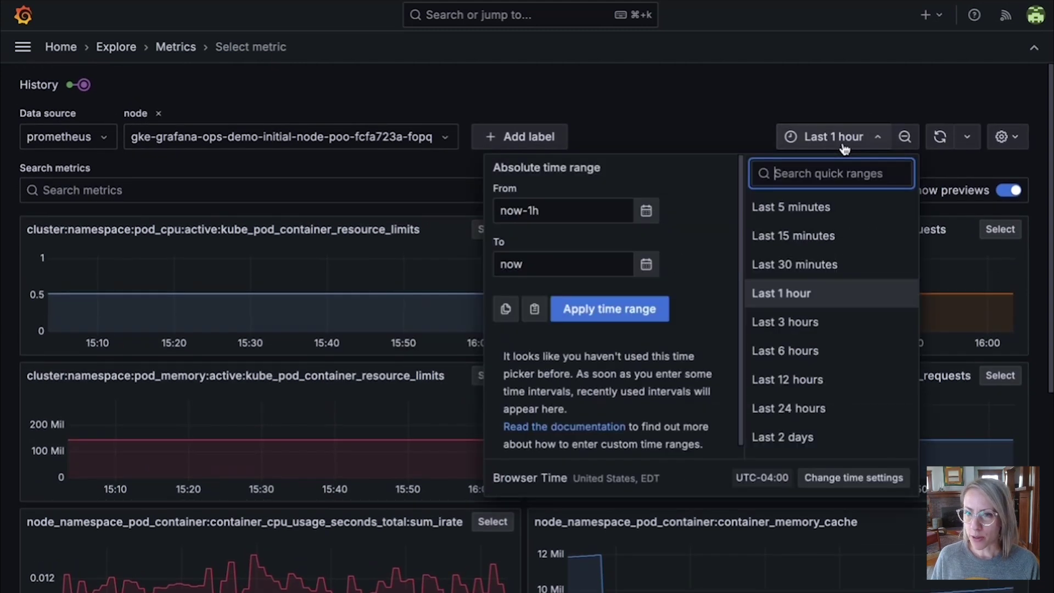
left_click(784, 322)
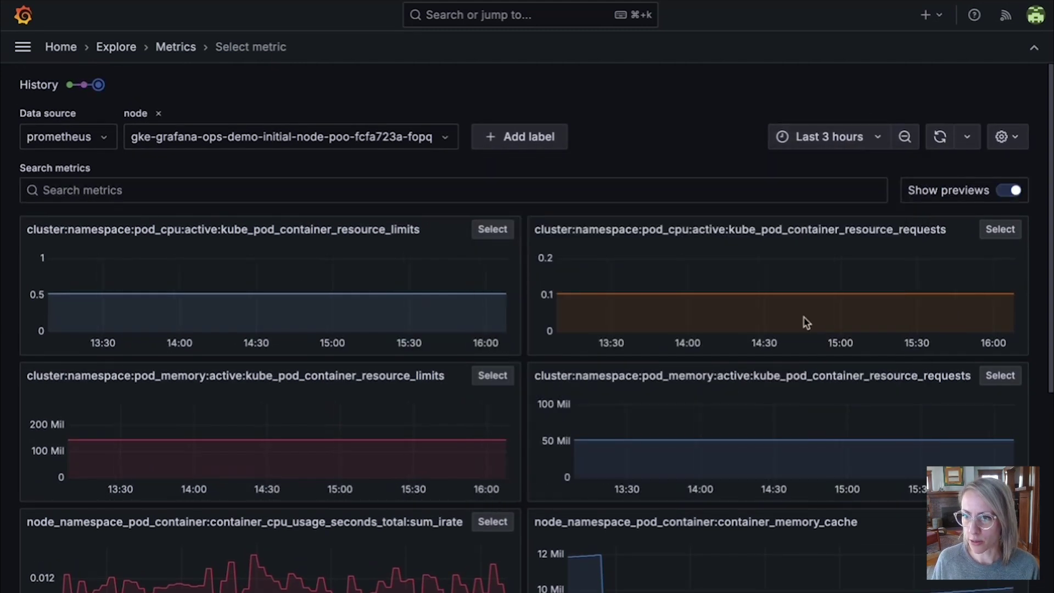
mouse_move(827, 427)
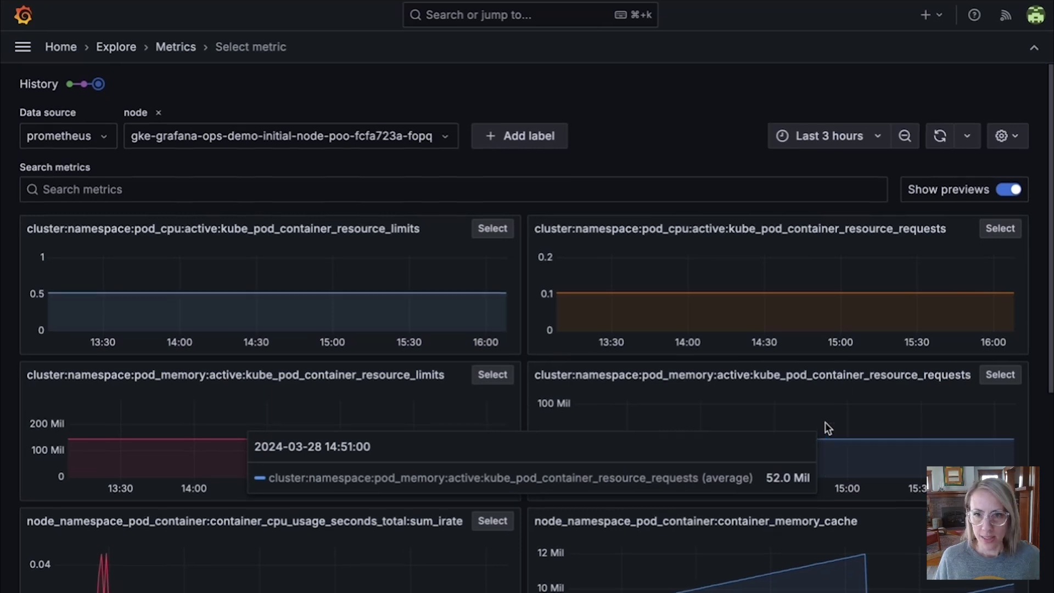
scroll(828, 427, "down", 3)
scroll(828, 427, "down", 3)
scroll(828, 427, "down", 3)
scroll(828, 427, "down", 2)
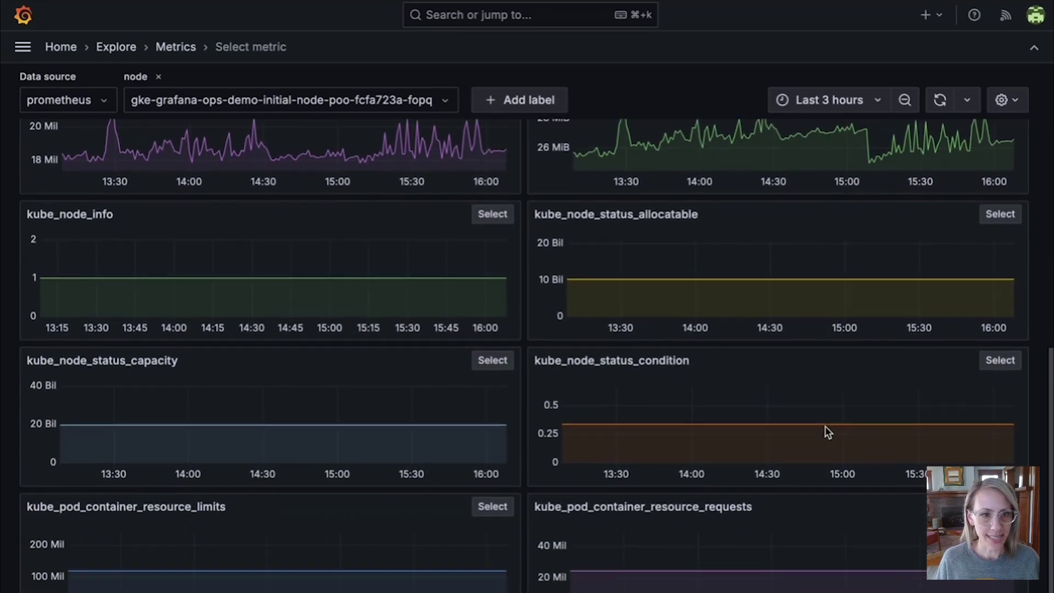
scroll(827, 430, "down", 2)
scroll(828, 431, "up", 4)
scroll(827, 431, "up", 4)
scroll(828, 431, "up", 4)
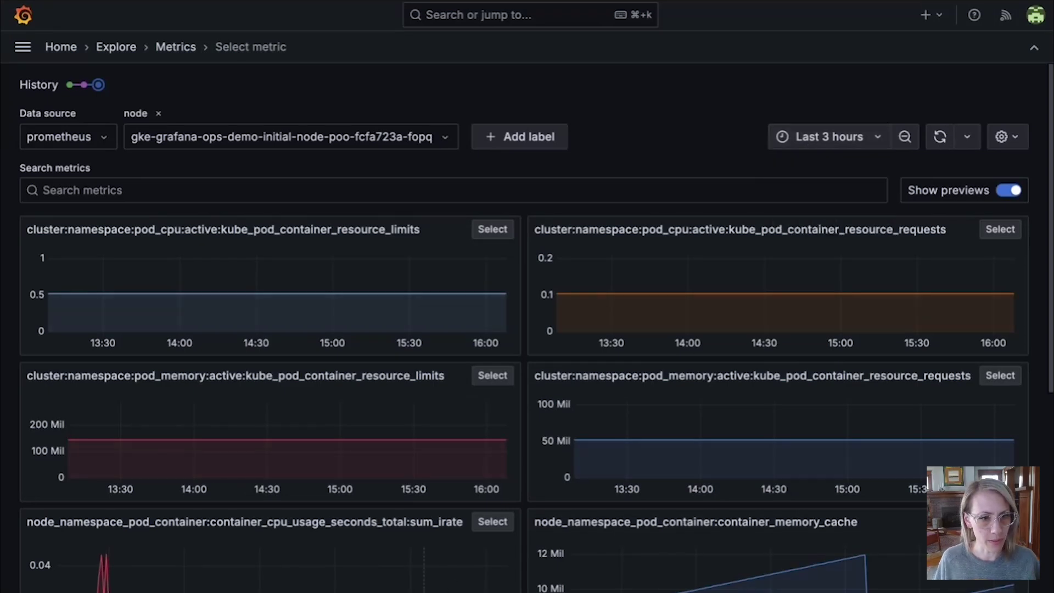
scroll(527, 330, "down", 3)
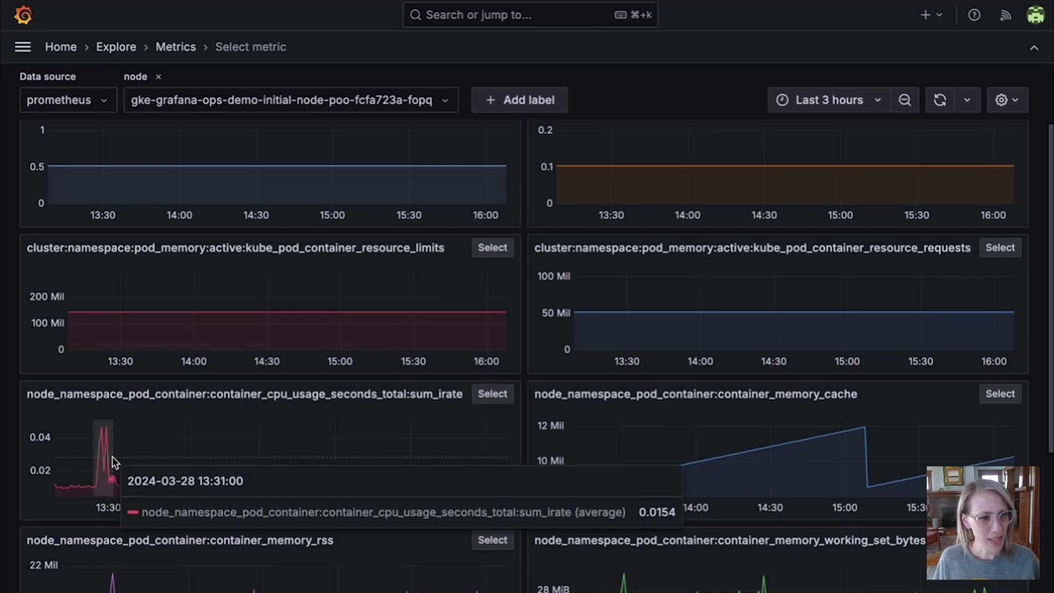
left_click_drag(97, 457, 118, 458)
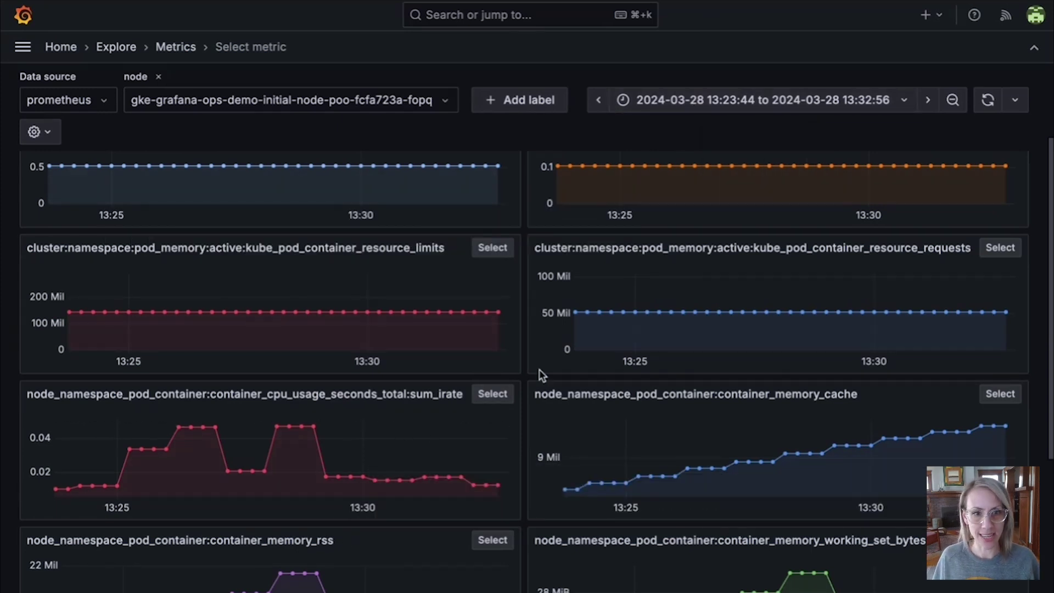
left_click(492, 395)
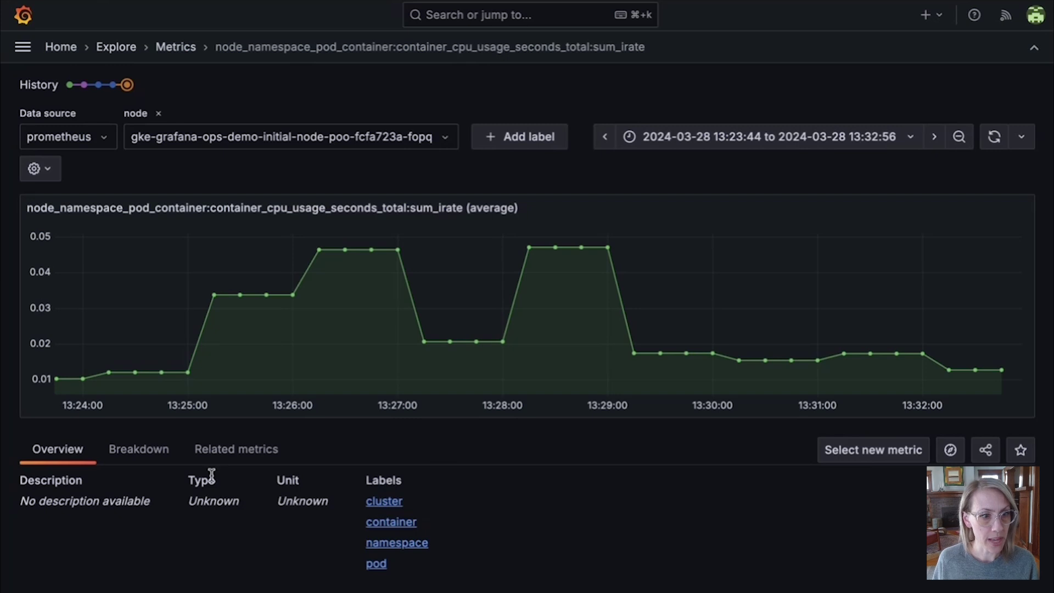
Show the Related metrics for the CPU usage metric under the node filter
left_click(244, 450)
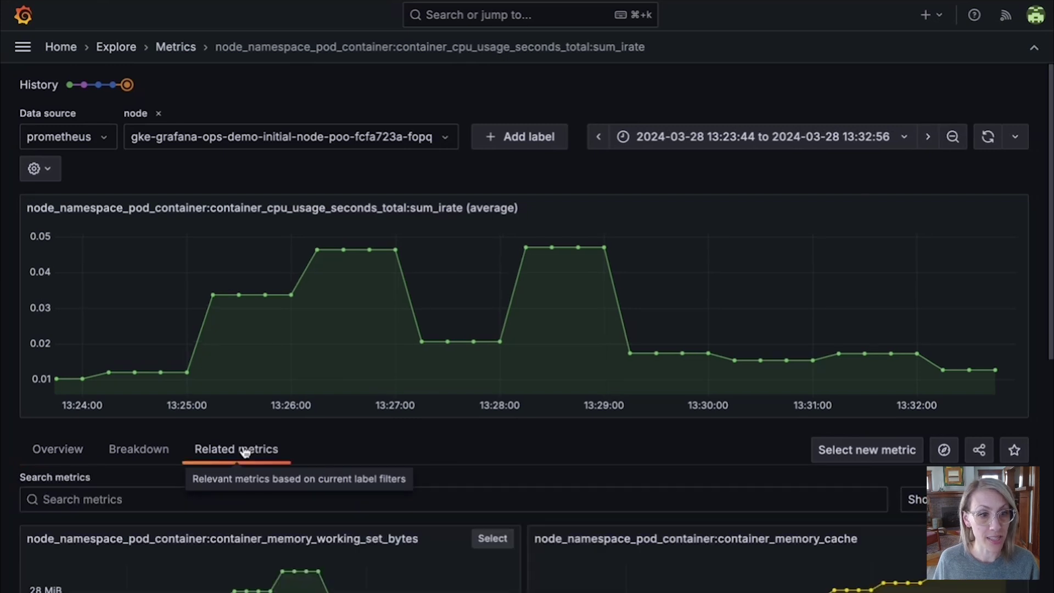
scroll(244, 451, "down", 1)
scroll(244, 425, "down", 4)
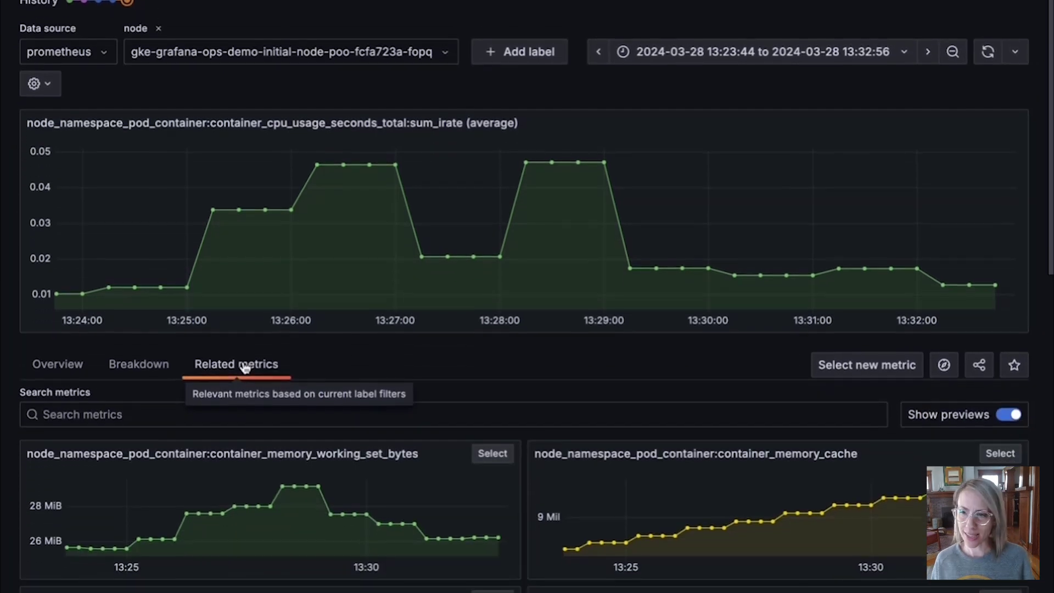
scroll(244, 310, "down", 1)
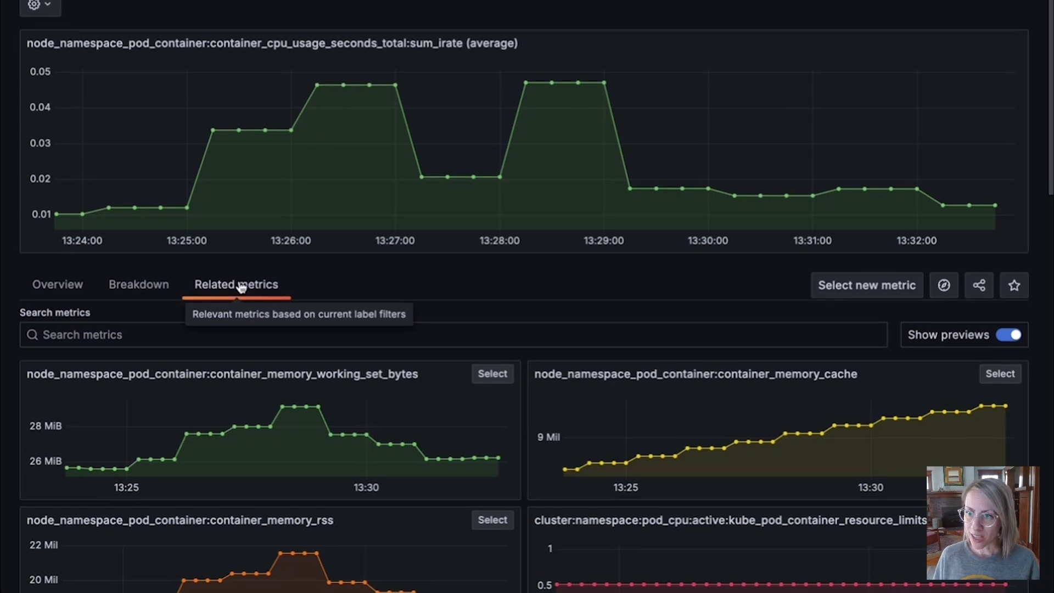
Show the Breakdown with cluster, container, namespace and pod graphs
left_click(150, 286)
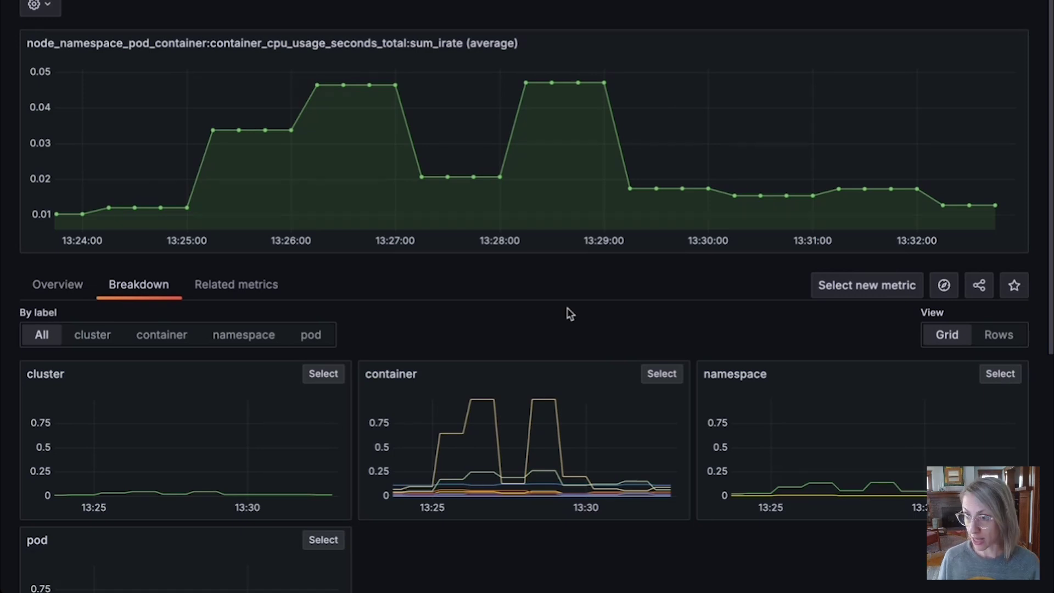
scroll(599, 326, "down", 2)
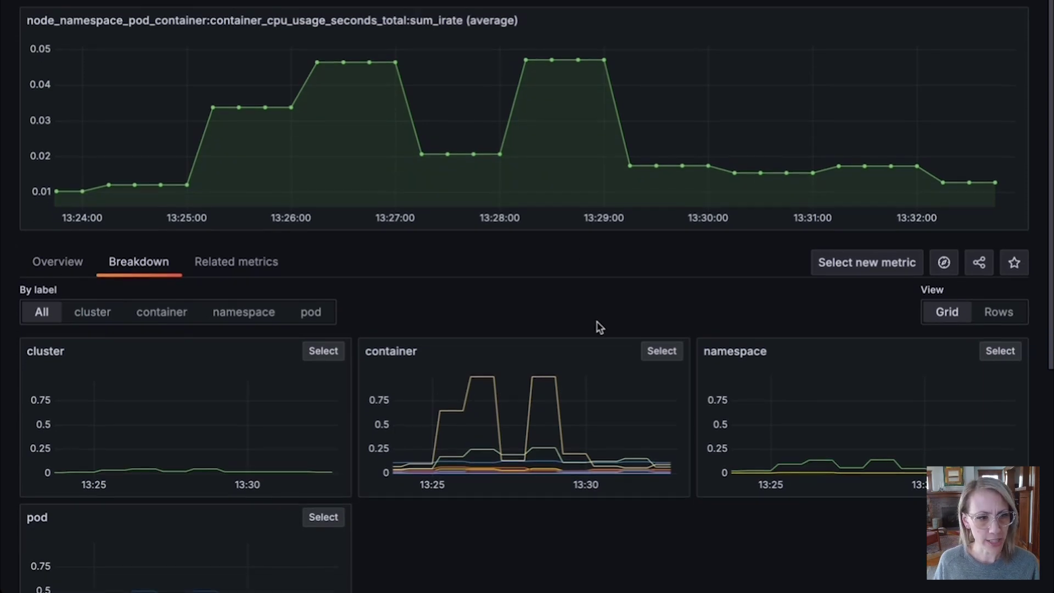
scroll(598, 326, "down", 1)
scroll(598, 326, "down", 1)
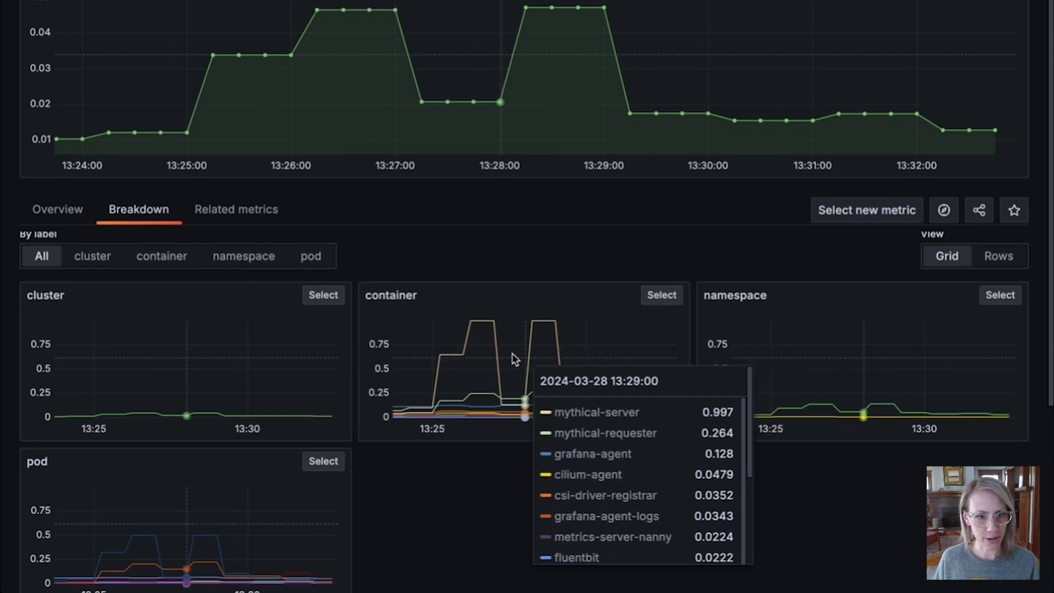
Break down by container and add mythical-server to the filters
left_click(661, 295)
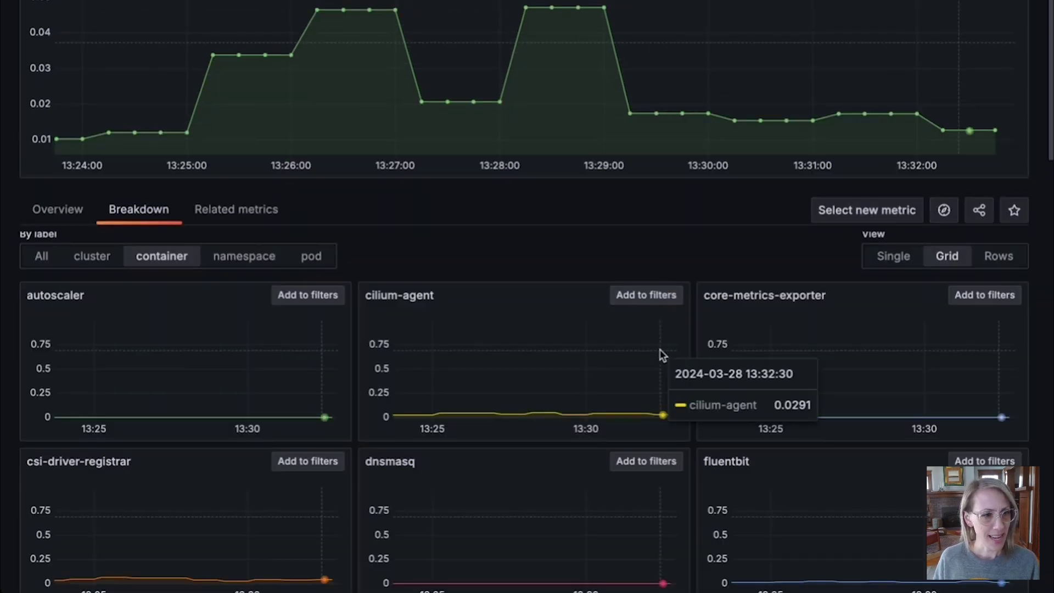
scroll(537, 373, "down", 1)
scroll(537, 373, "up", 1)
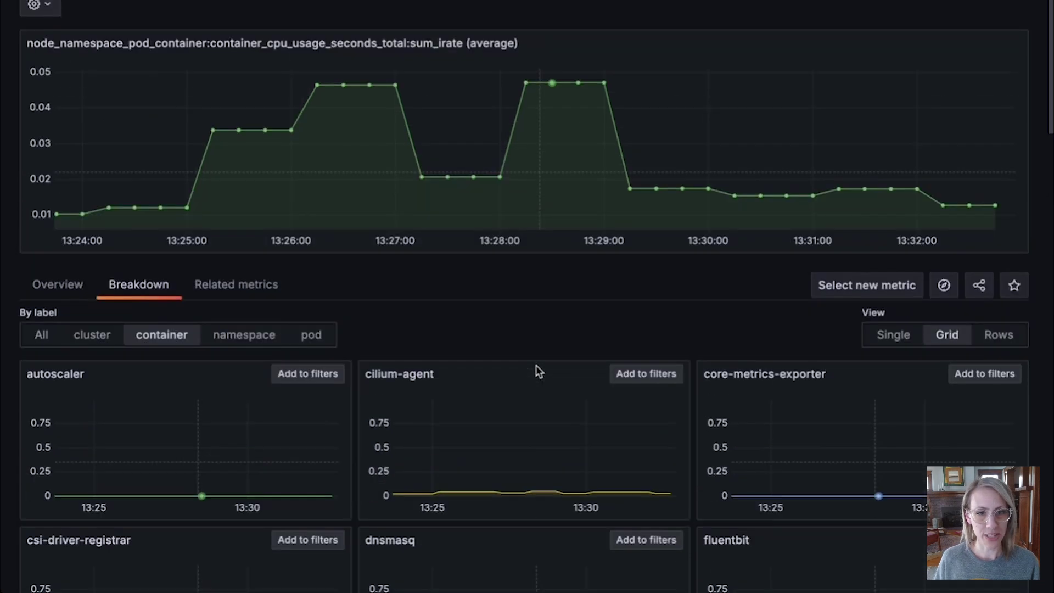
scroll(536, 365, "down", 3)
scroll(537, 365, "down", 2)
scroll(536, 365, "down", 2)
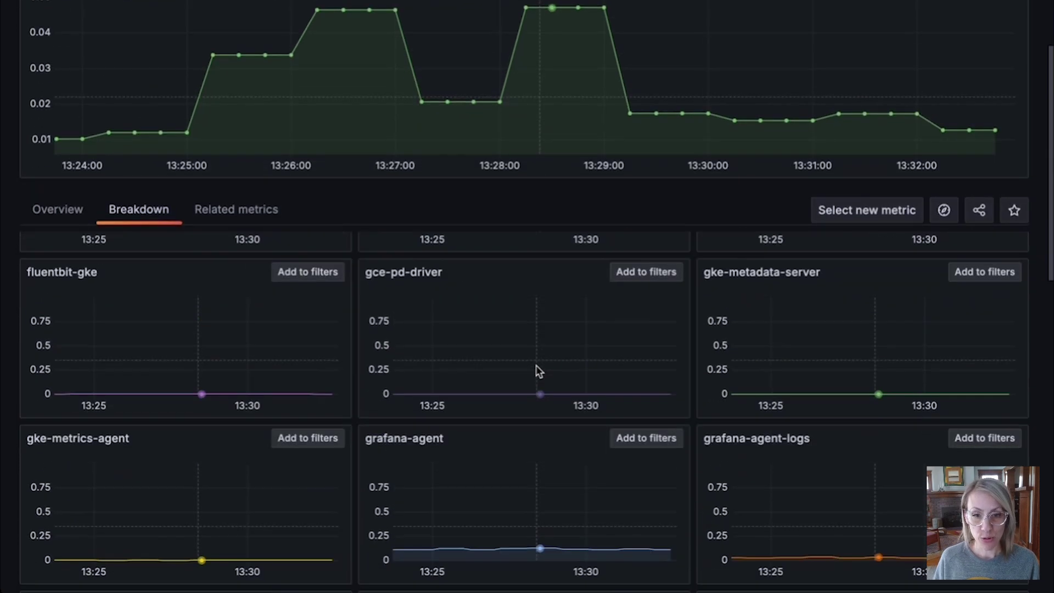
scroll(536, 365, "down", 3)
scroll(536, 365, "down", 2)
scroll(536, 365, "down", 2)
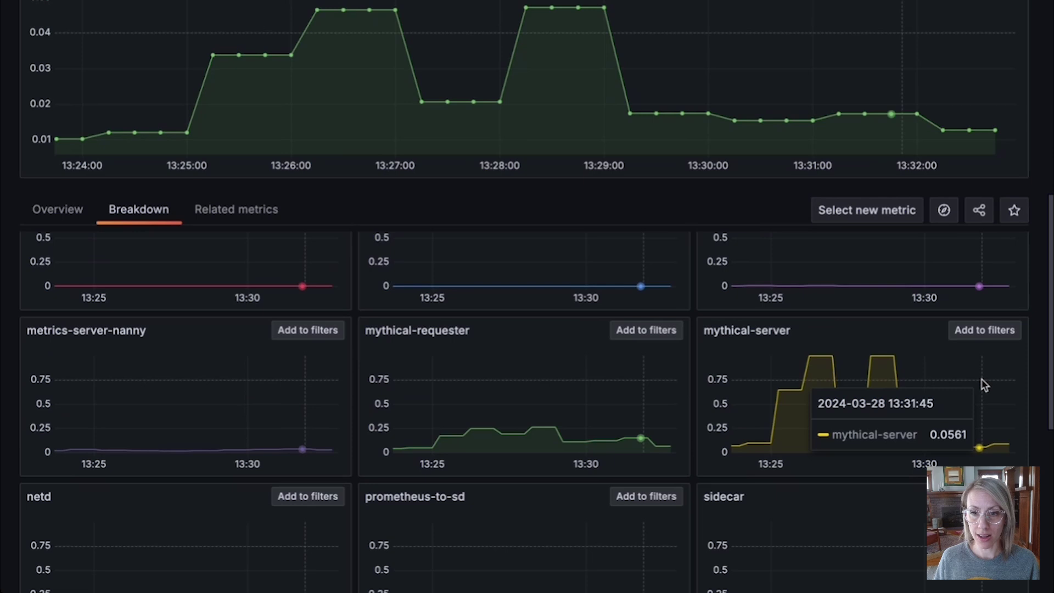
mouse_move(851, 399)
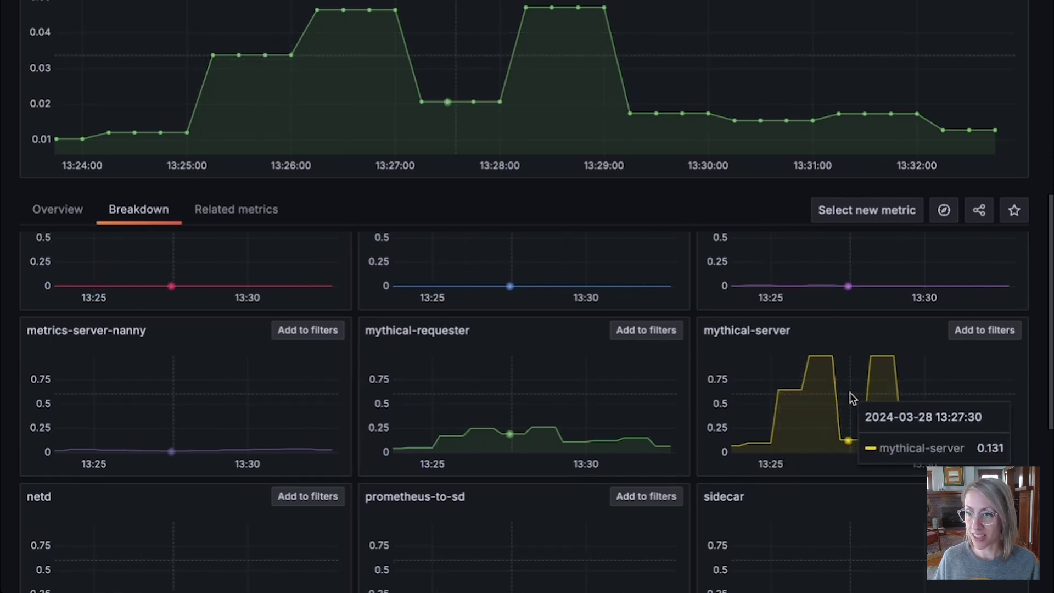
left_click(980, 332)
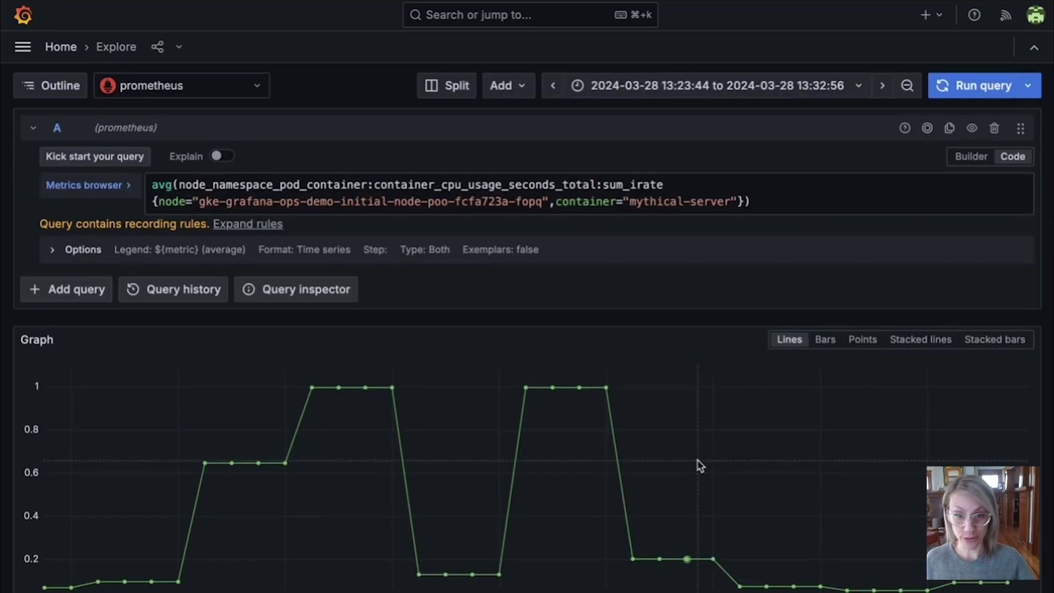
Highlight the metric name in the Explore query and show the Add options for it
double_click(420, 184)
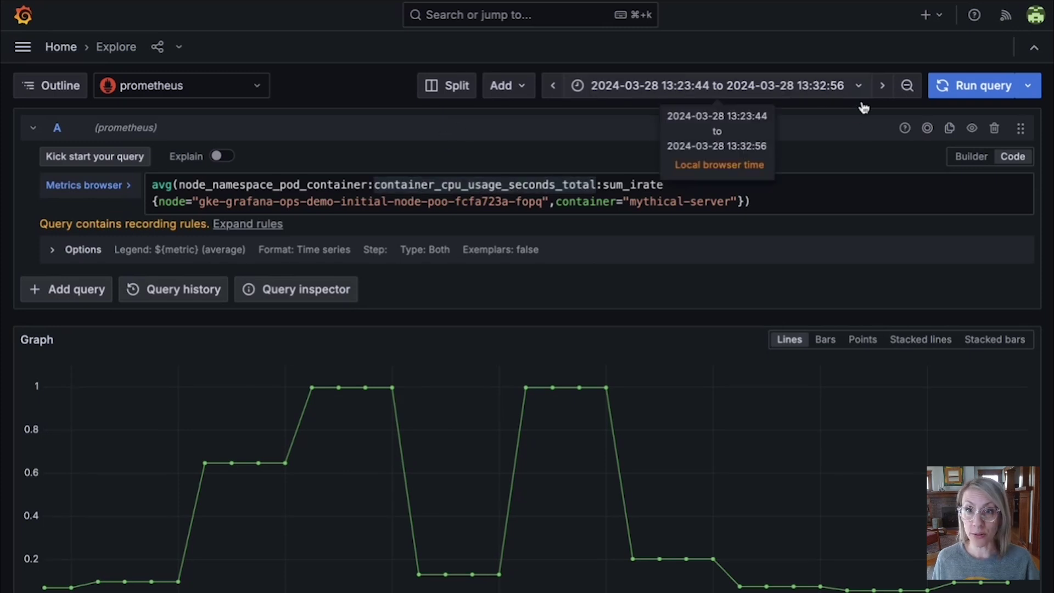
left_click(521, 93)
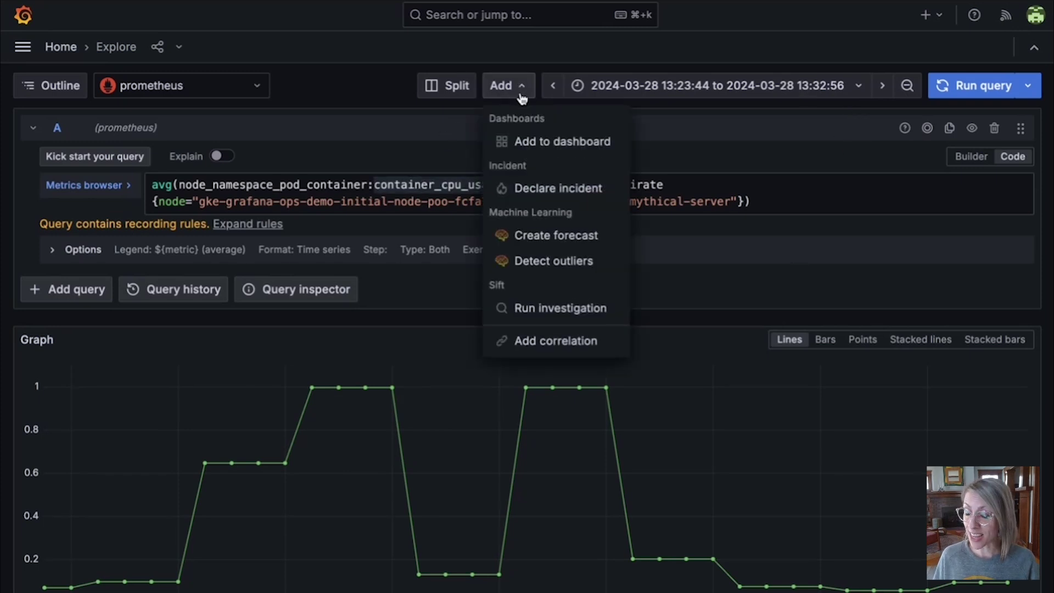
Add the query as a panel on a new dashboard and open that dashboard
left_click(564, 149)
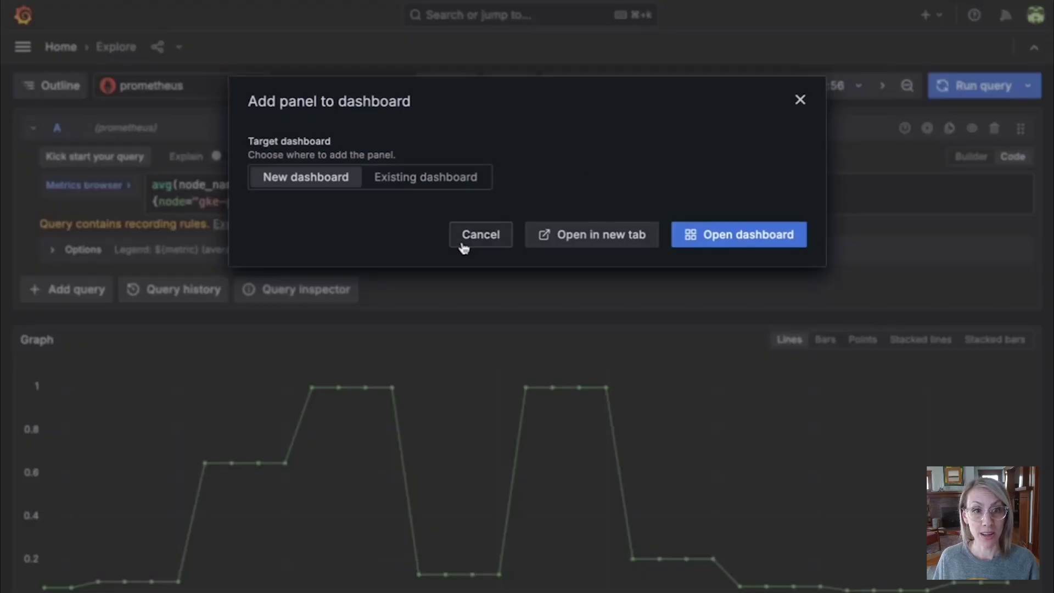
left_click(721, 237)
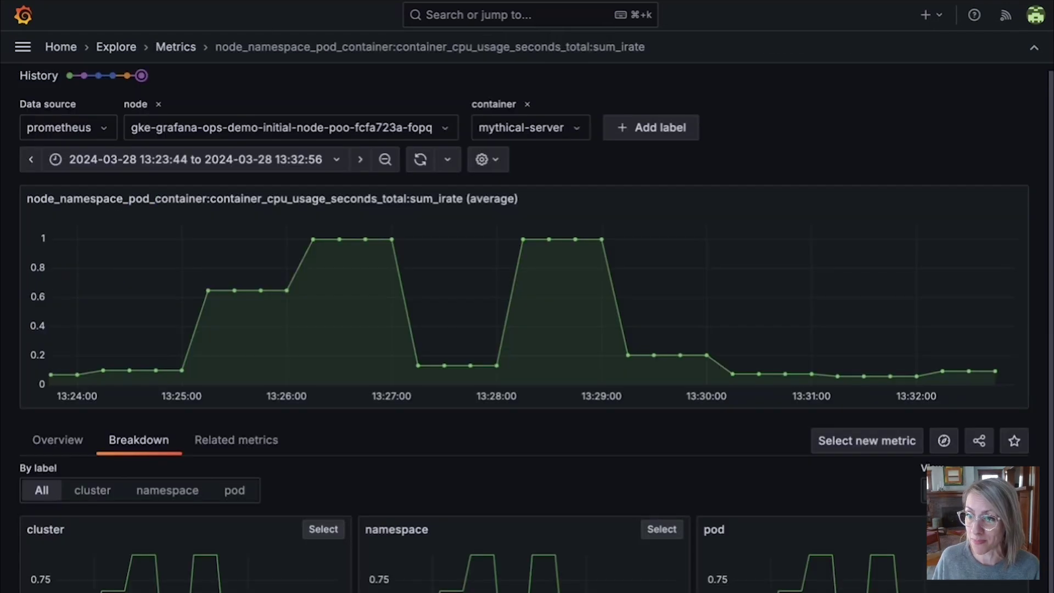
Copy the exploration link and load it in a new Chrome tab
left_click(979, 441)
key("ctrl+t")
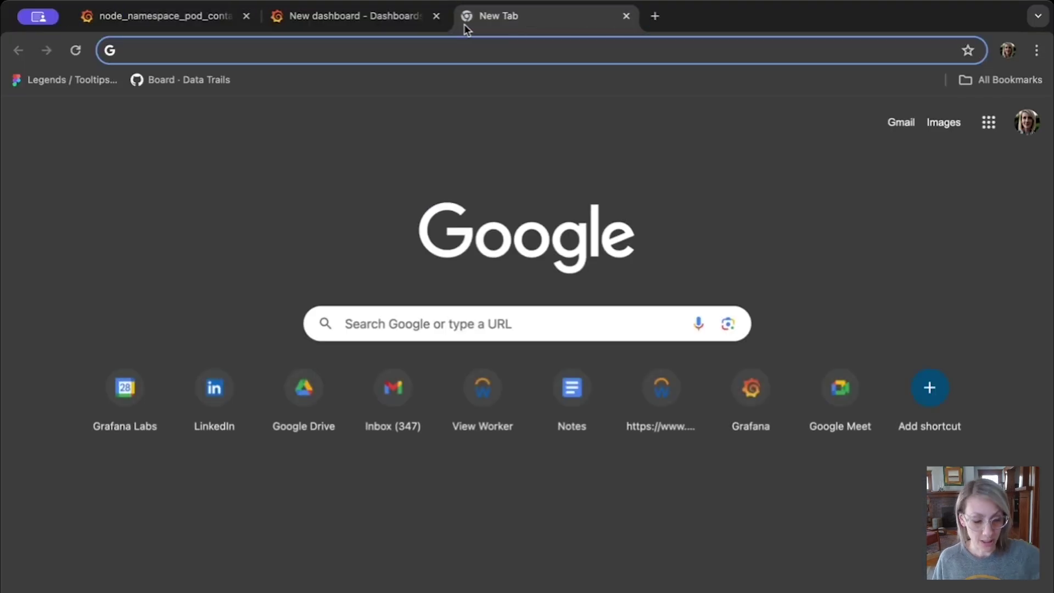
key("ctrl+v")
key("Return")
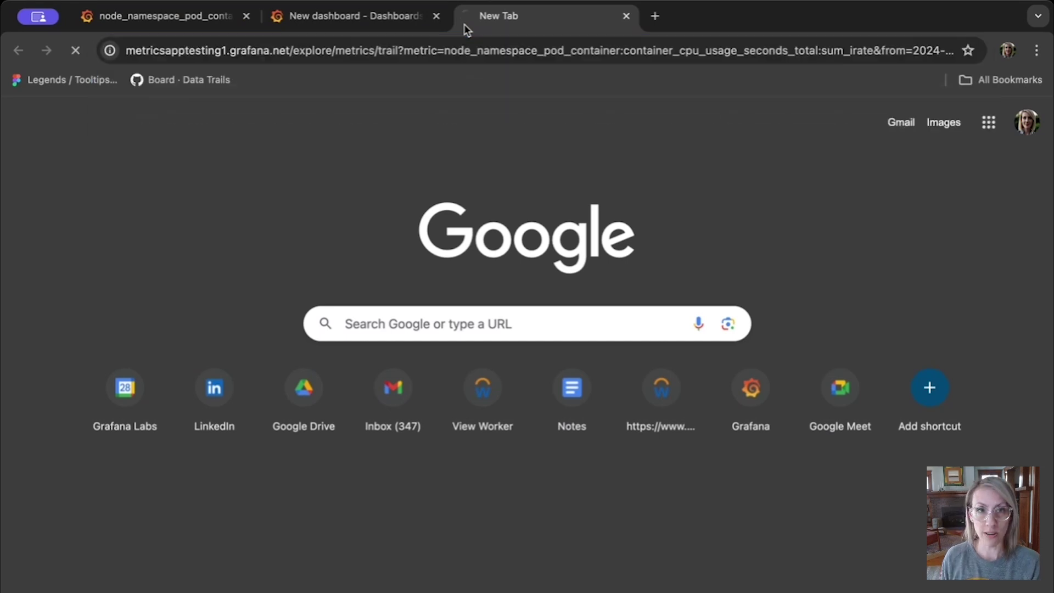
mouse_move(1013, 376)
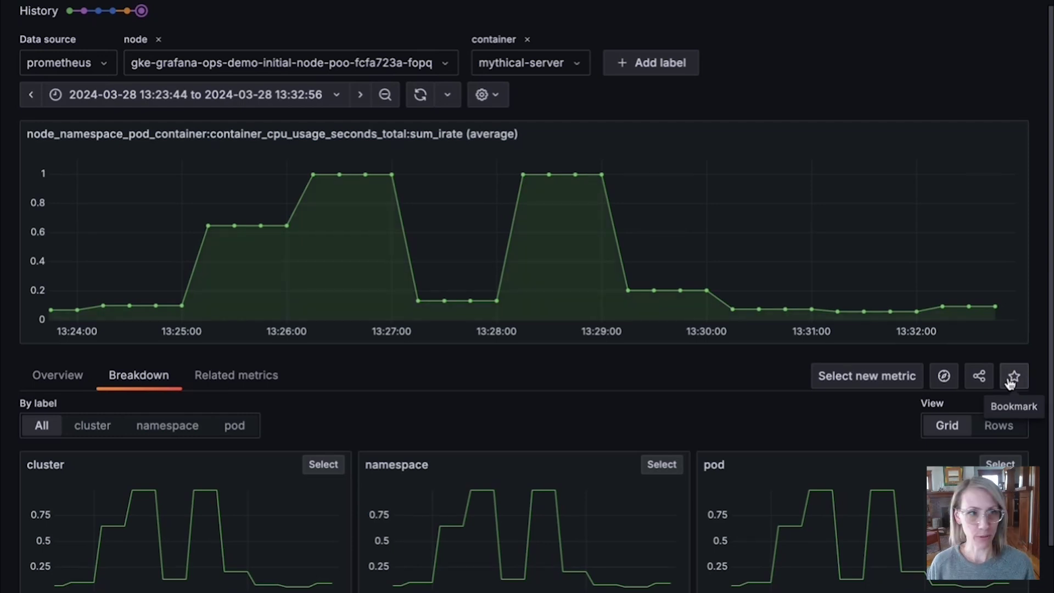
Bookmark the mythical-server CPU exploration and go to the Metrics home page
left_click(1013, 377)
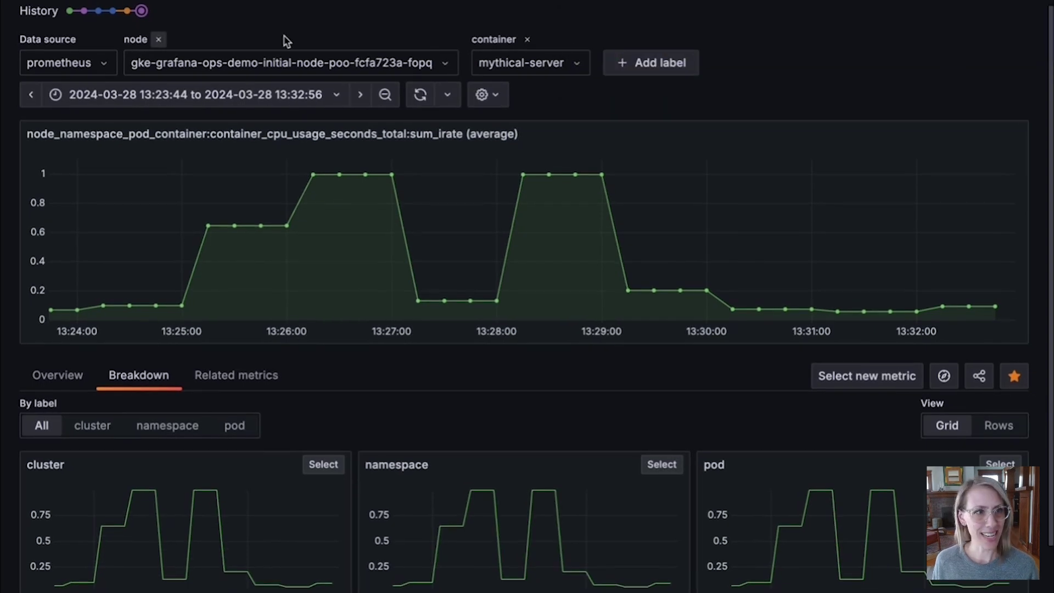
scroll(66, 26, "up", 3)
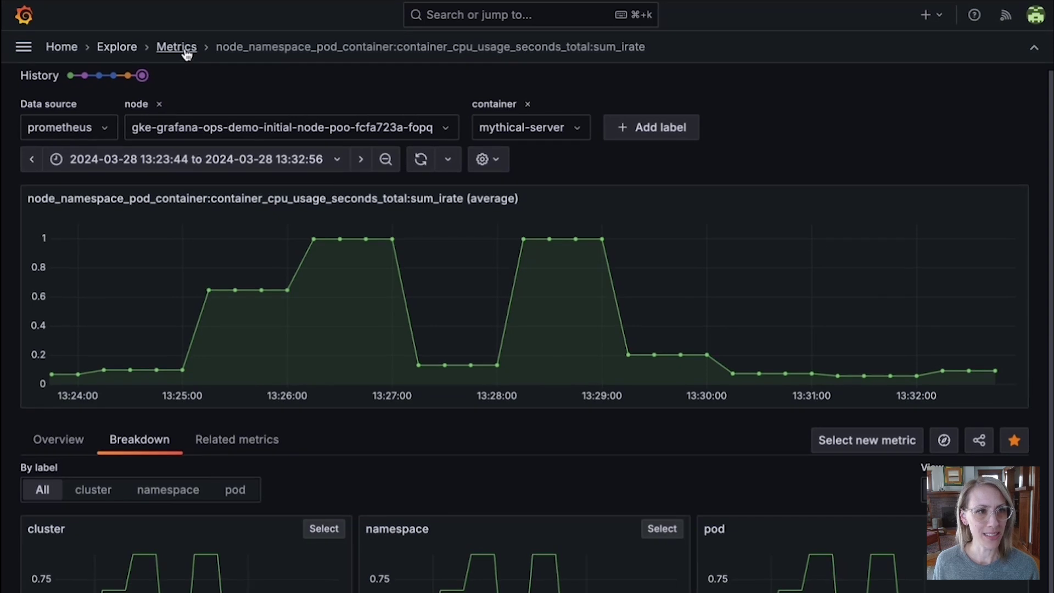
left_click(182, 51)
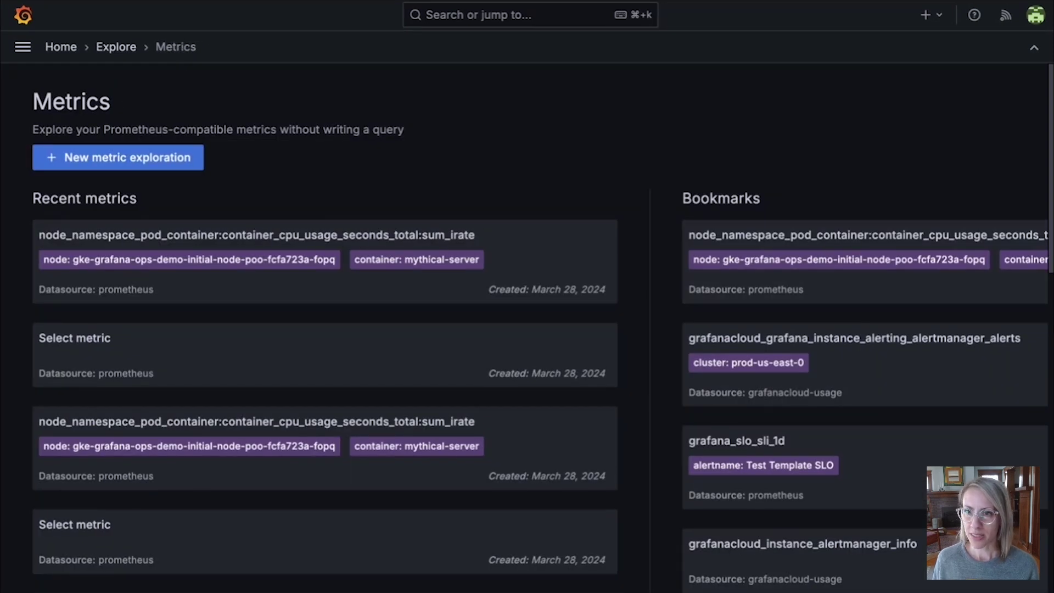
Reopen the bookmarked CPU exploration, then return to the Metrics home page
left_click(956, 239)
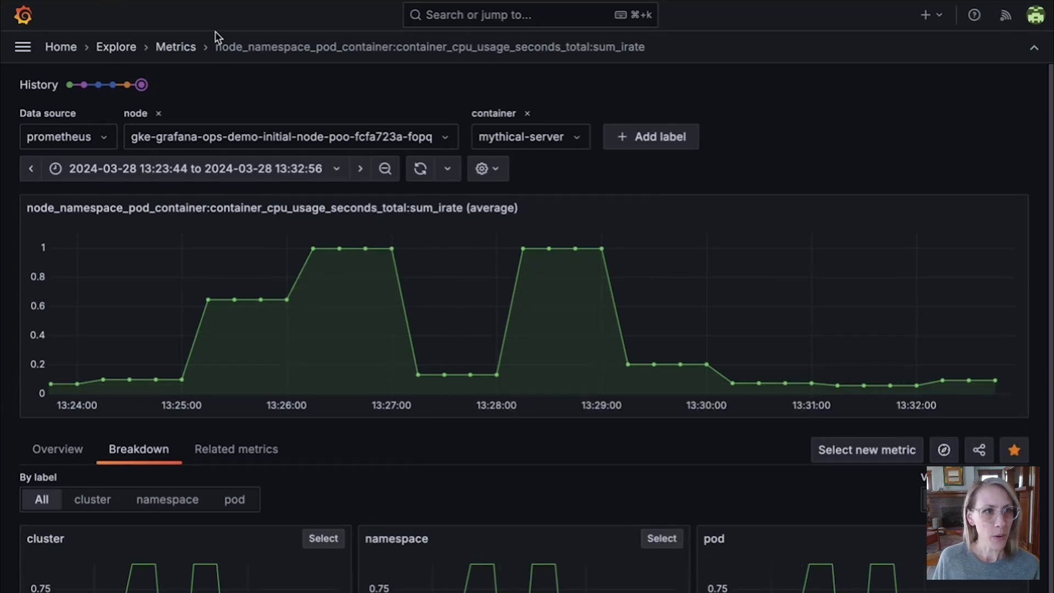
left_click(177, 47)
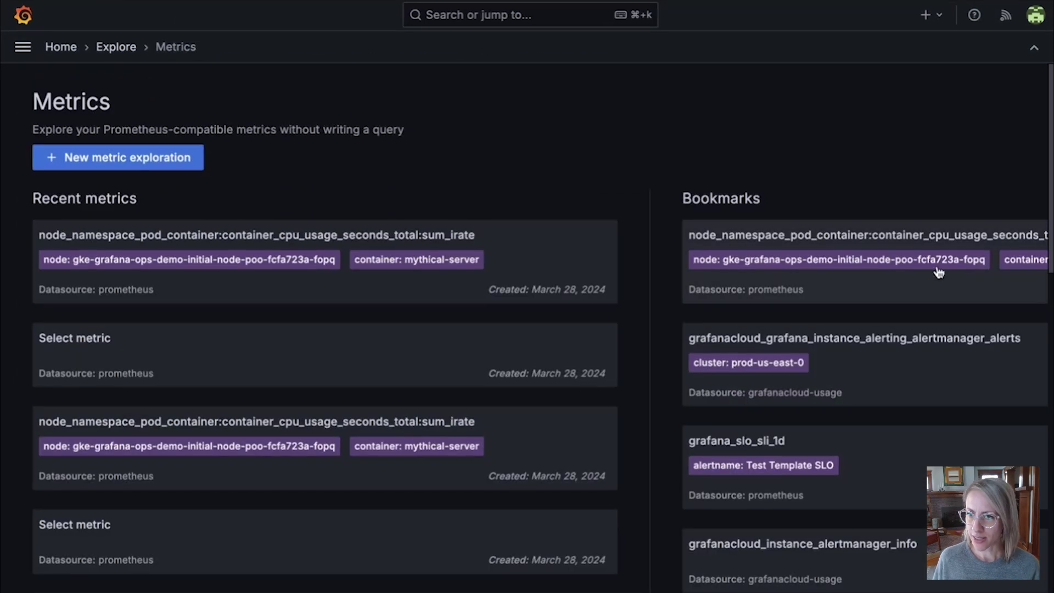
scroll(939, 272, "down", 3)
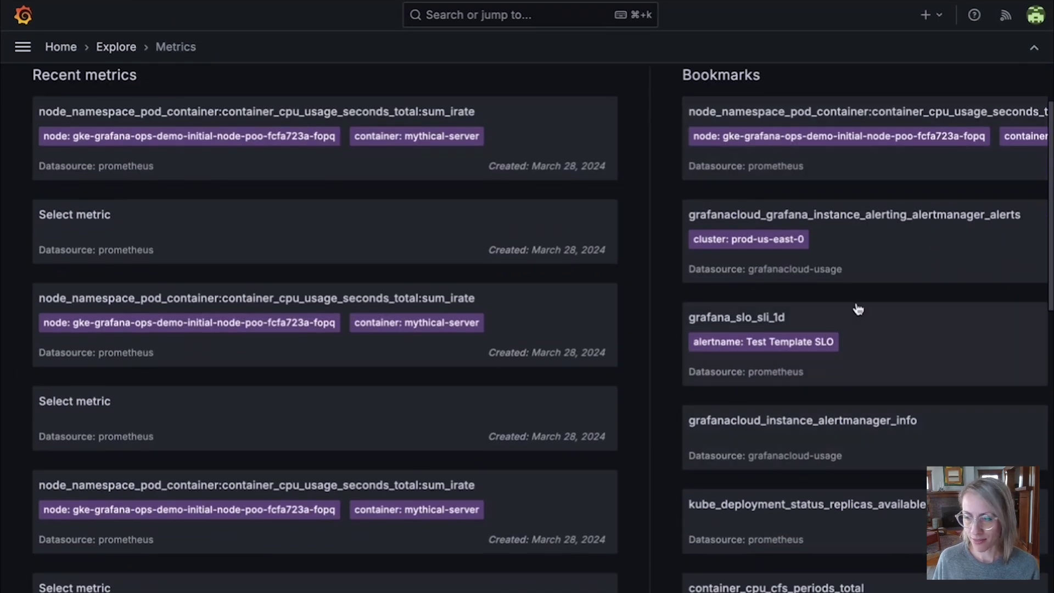
scroll(169, 219, "up", 3)
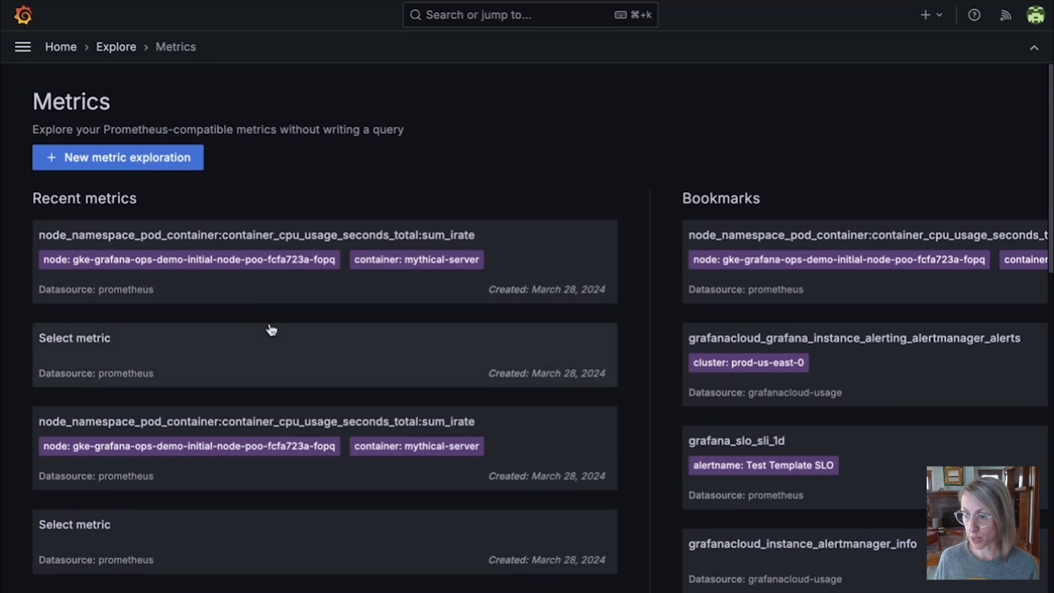